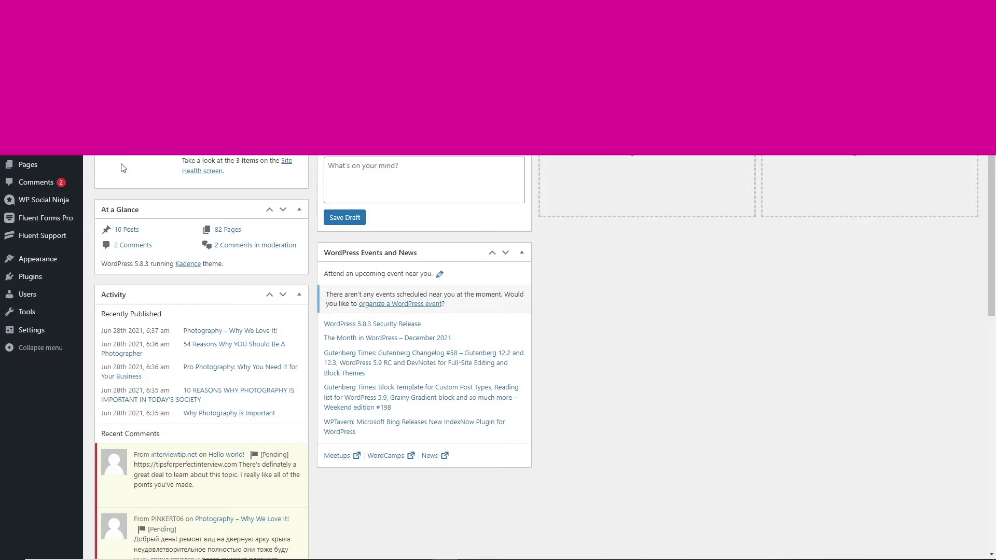
Step: Go to the All Chat Widgets list and open widget 772's editor in a new tab
mouse_move(62, 201)
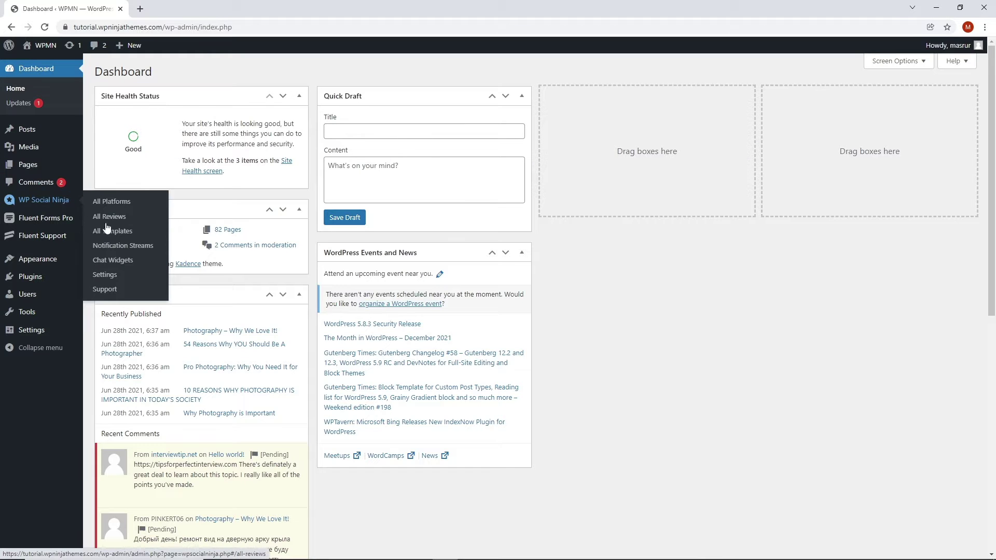
left_click(120, 262)
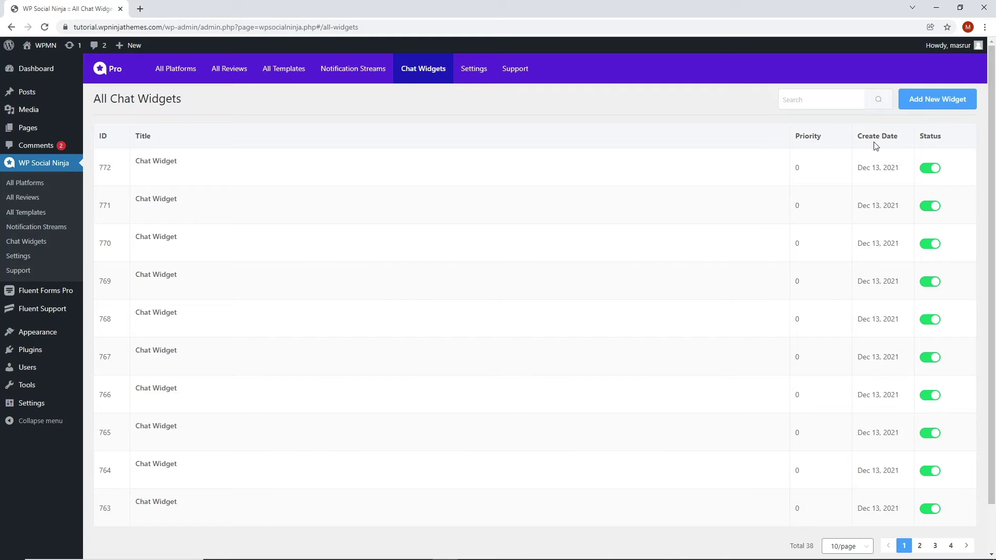
mouse_move(285, 341)
mouse_move(271, 267)
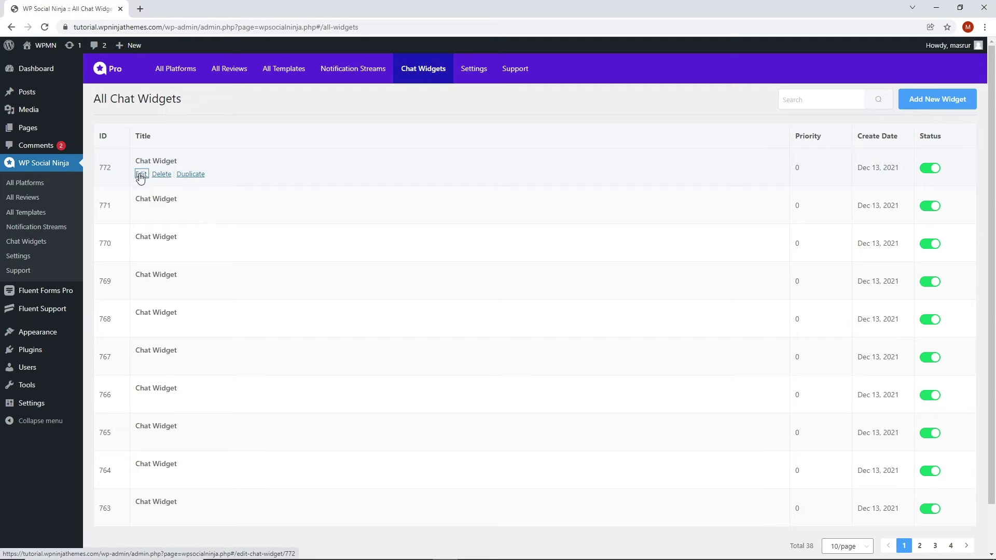
right_click(142, 177)
left_click(166, 183)
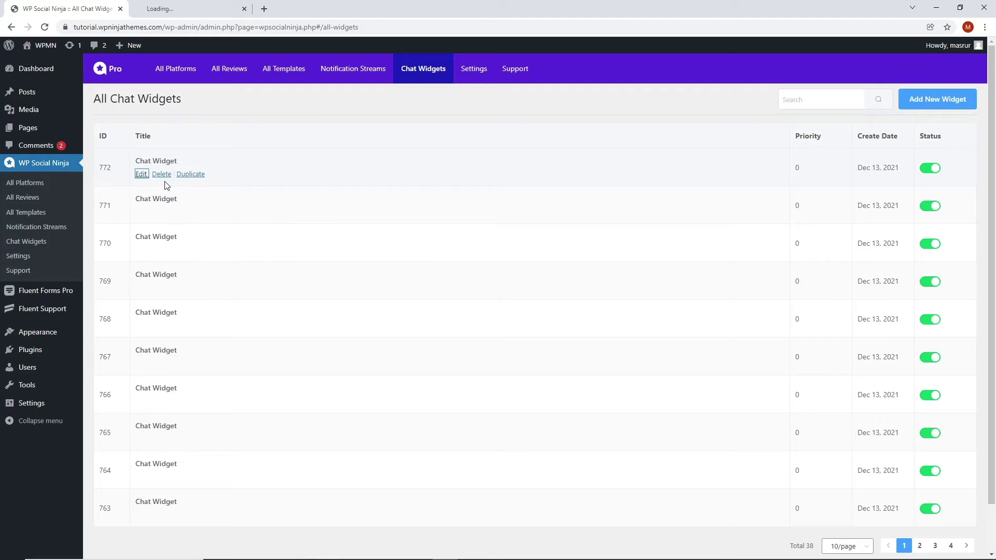
left_click(199, 13)
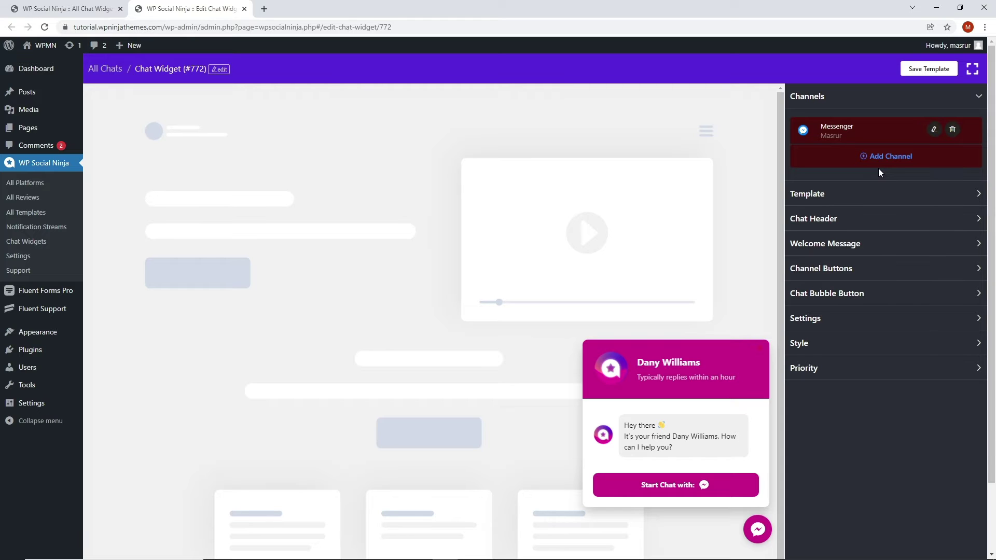
Step: Keep the Chat Box layout and apply the Sale template after trying Support and Feedback
left_click(850, 196)
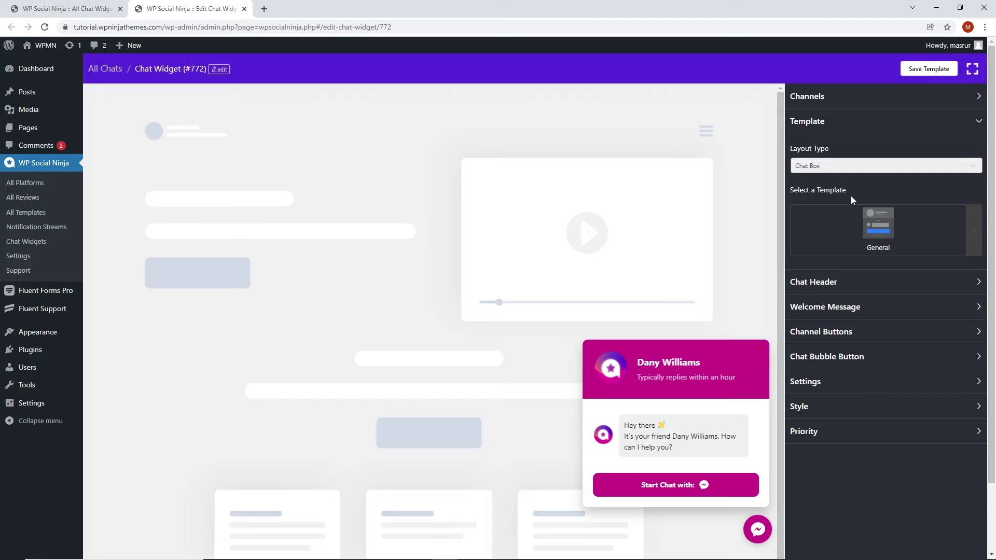
left_click(846, 169)
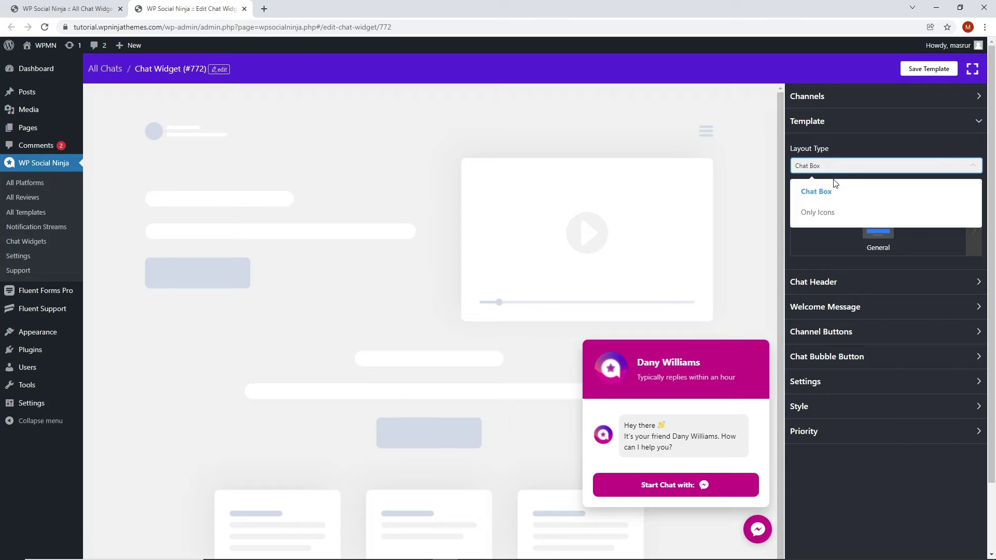
left_click(826, 191)
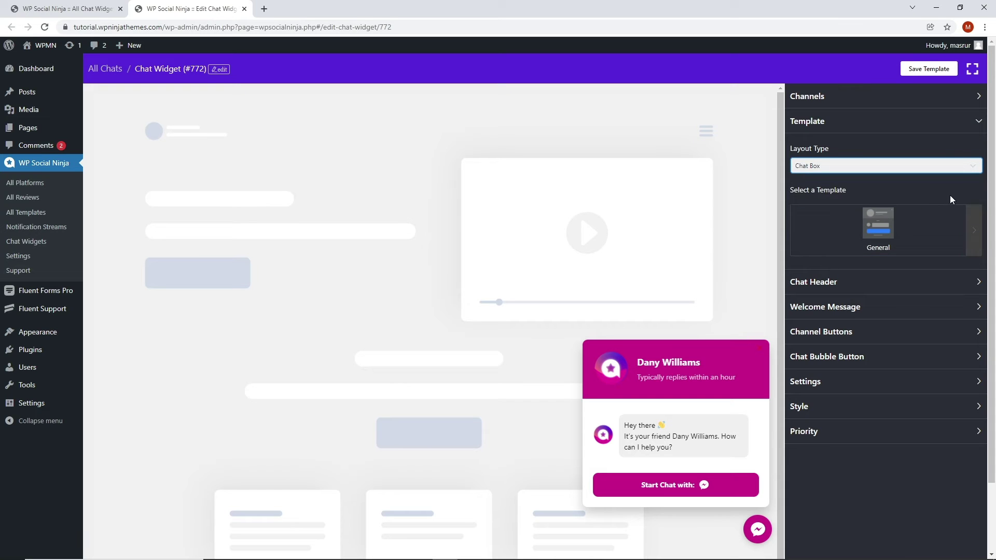
left_click(973, 226)
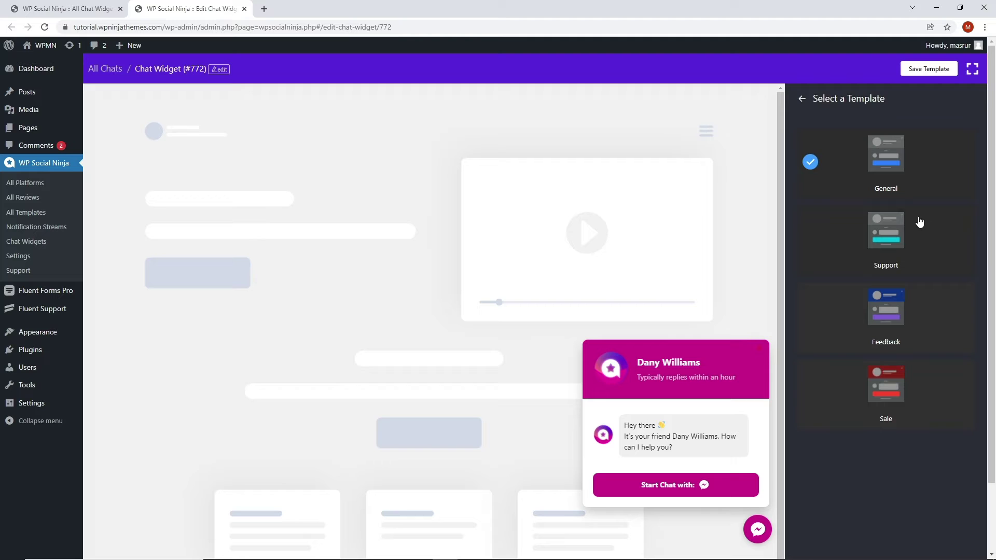
left_click(893, 244)
left_click(891, 301)
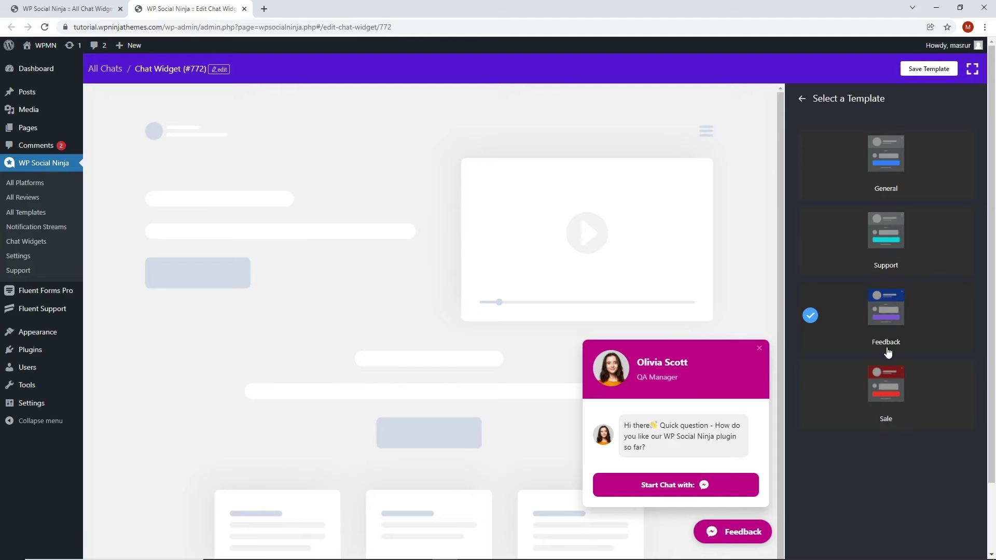
left_click(884, 382)
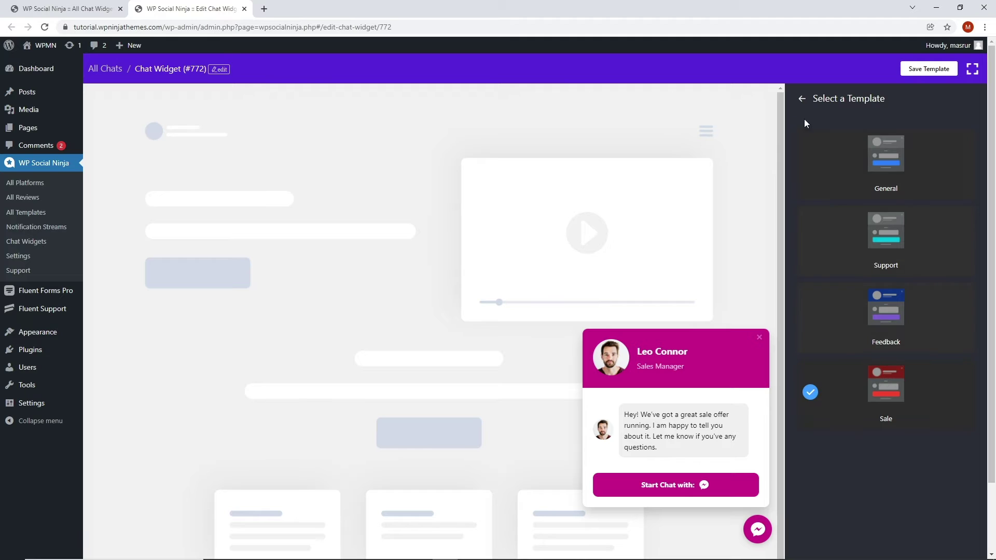
left_click(802, 100)
Step: Switch the layout type to Only Icons, then back to Chat Box
left_click(831, 166)
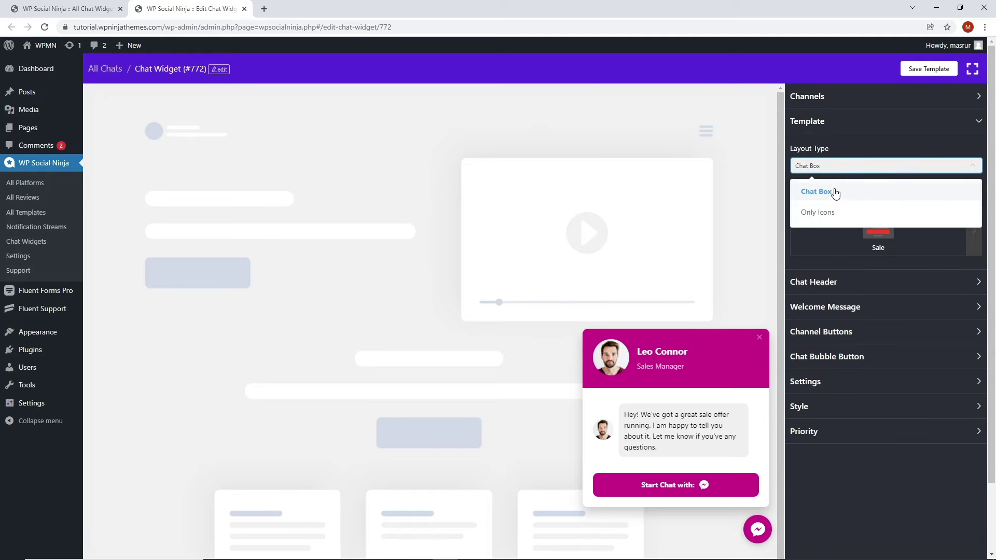
left_click(832, 216)
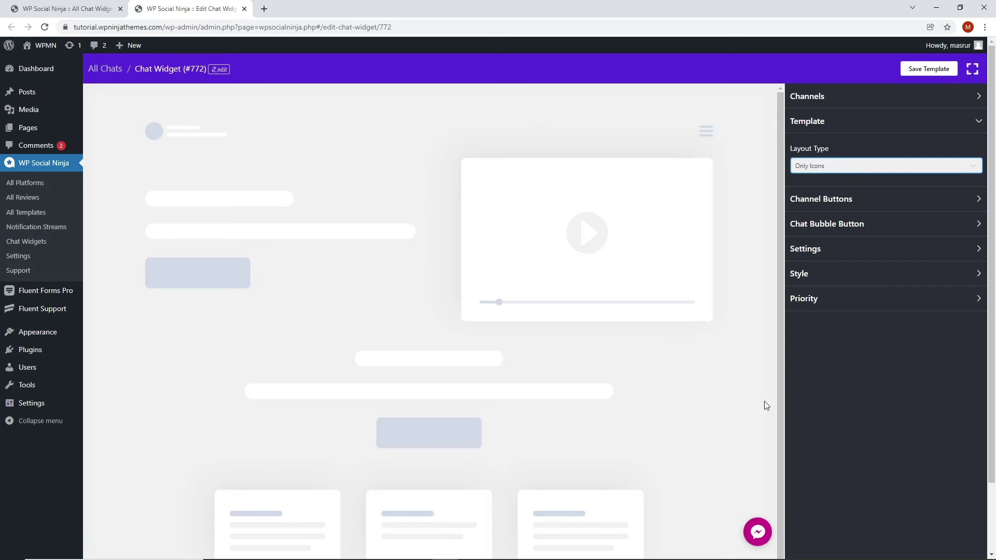
left_click(859, 167)
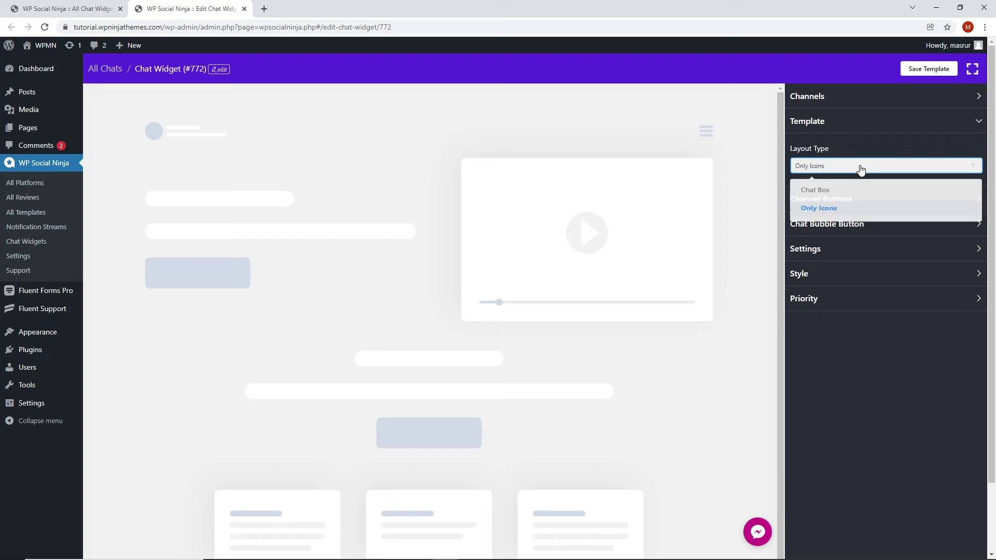
left_click(835, 193)
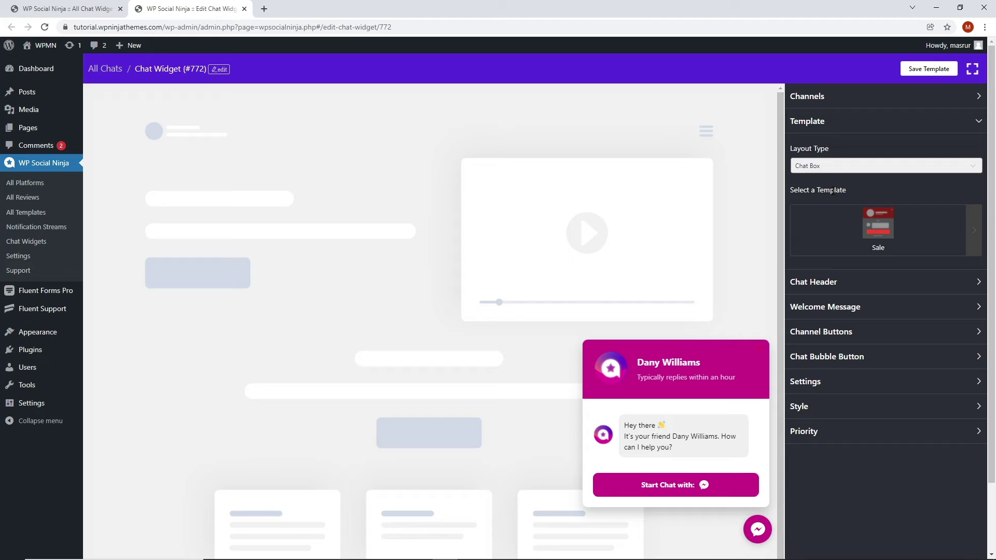
Step: Replace the Chat Header profile picture with pp.gif from the Media Library
left_click(827, 281)
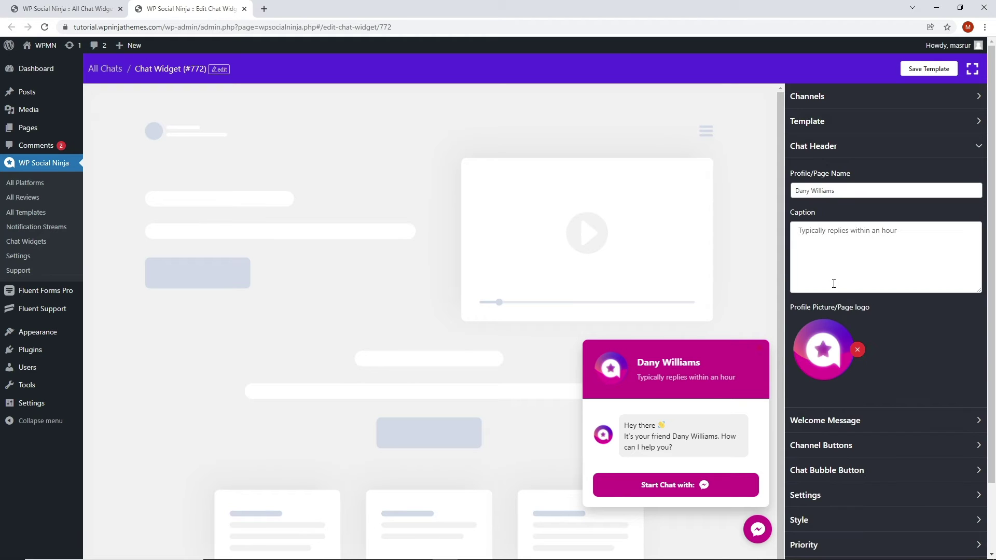
left_click(851, 192)
left_click_drag(852, 191, 797, 192)
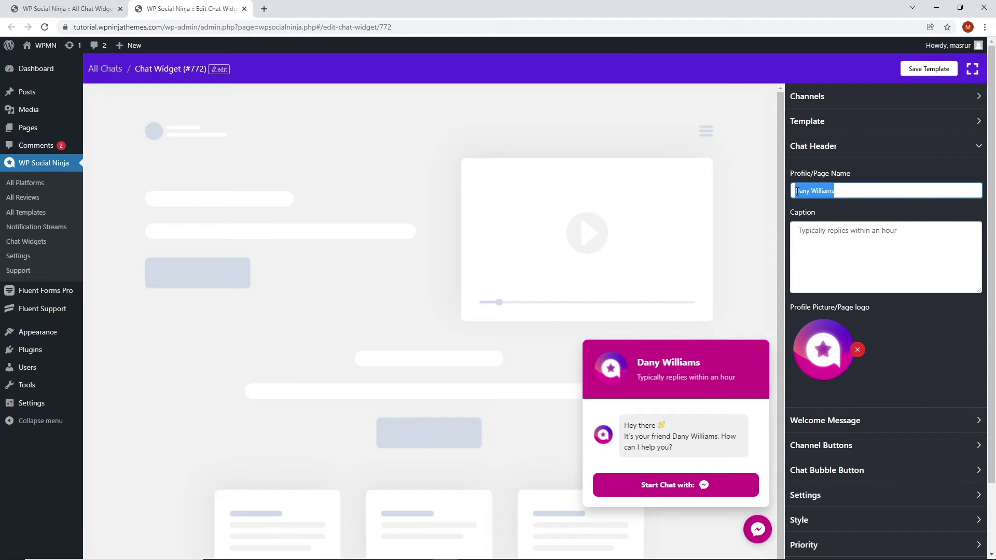
left_click_drag(897, 232, 795, 236)
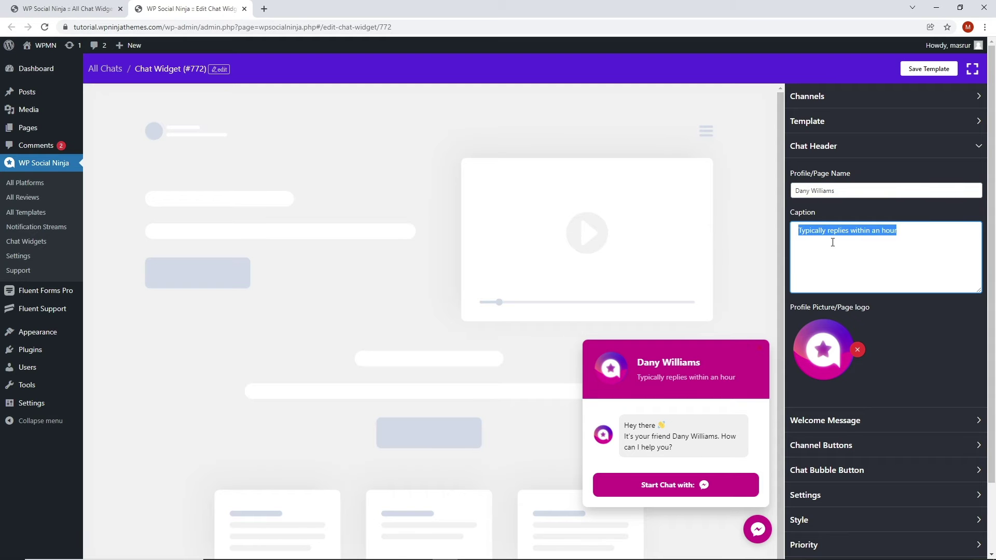
left_click(823, 349)
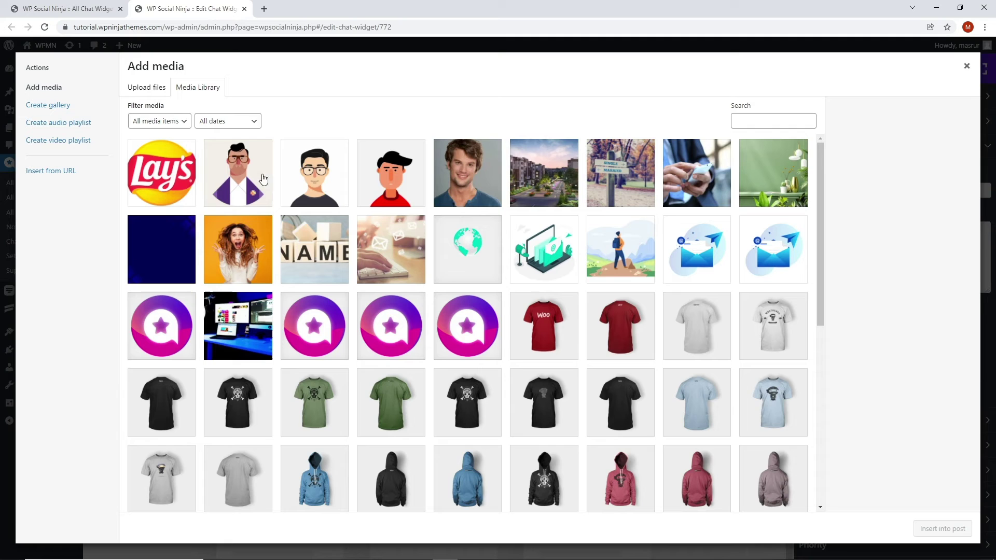
left_click(254, 179)
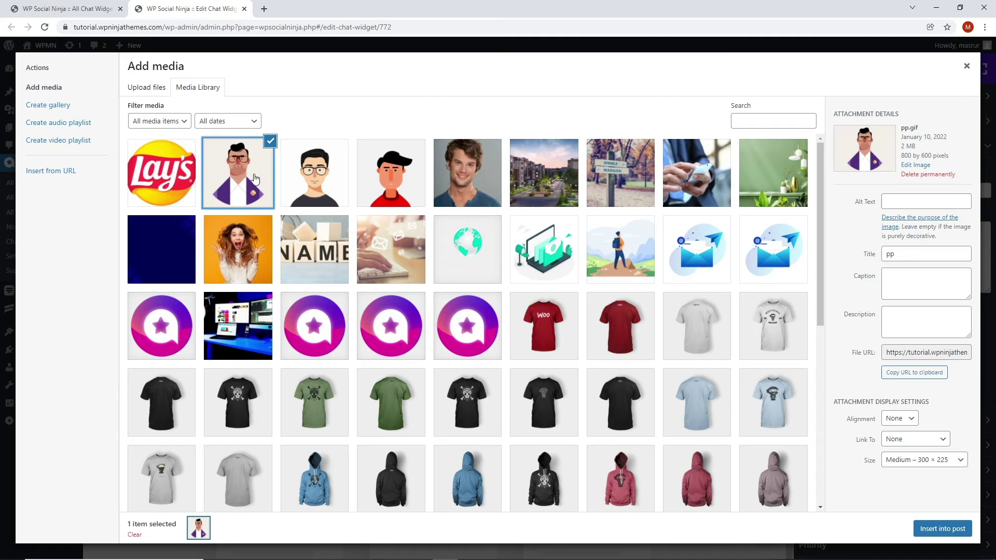
left_click(959, 529)
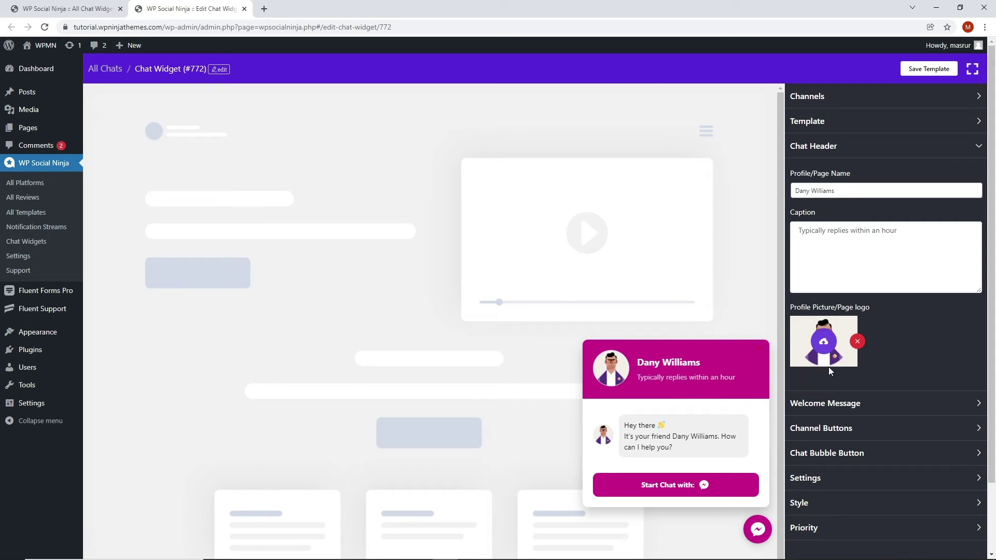
Step: Review the Welcome Message greeting text, leaving it unchanged
left_click(874, 405)
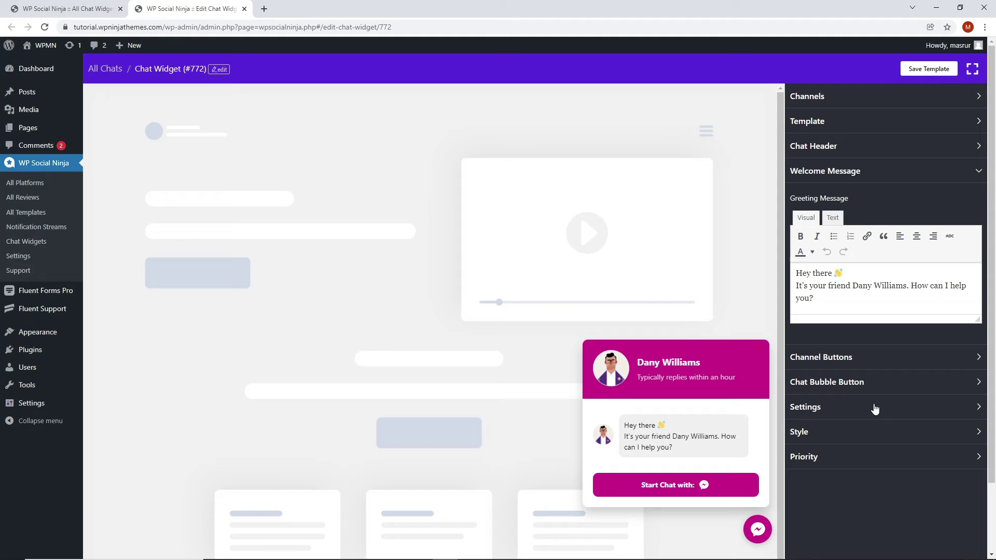
mouse_move(814, 299)
left_mouse_down()
mouse_move(792, 278)
mouse_move(800, 288)
left_mouse_up()
left_click(829, 309)
Step: Turn the Start Chat button's chat icon off and on, keeping 'Start Chat with:' text
left_click(843, 358)
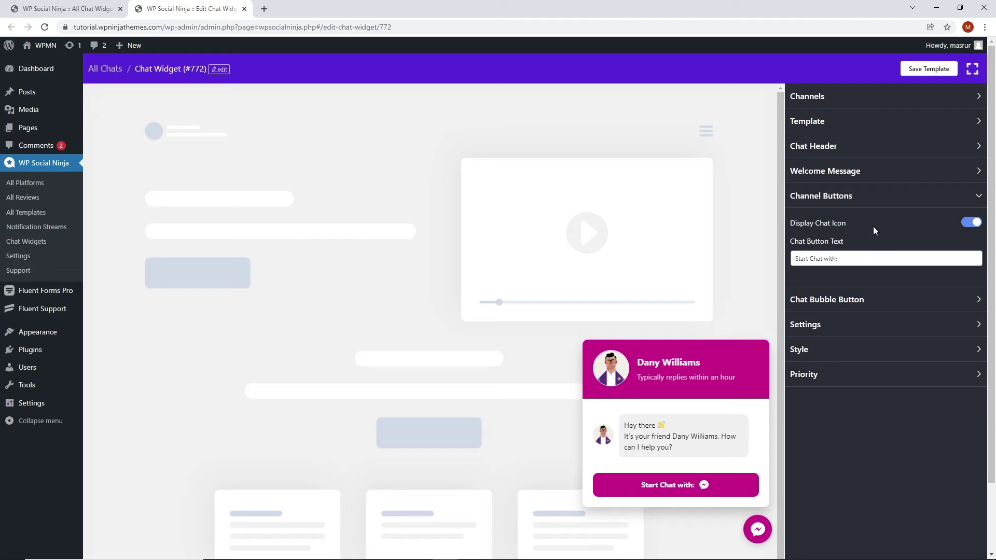
left_click(967, 227)
left_click(967, 226)
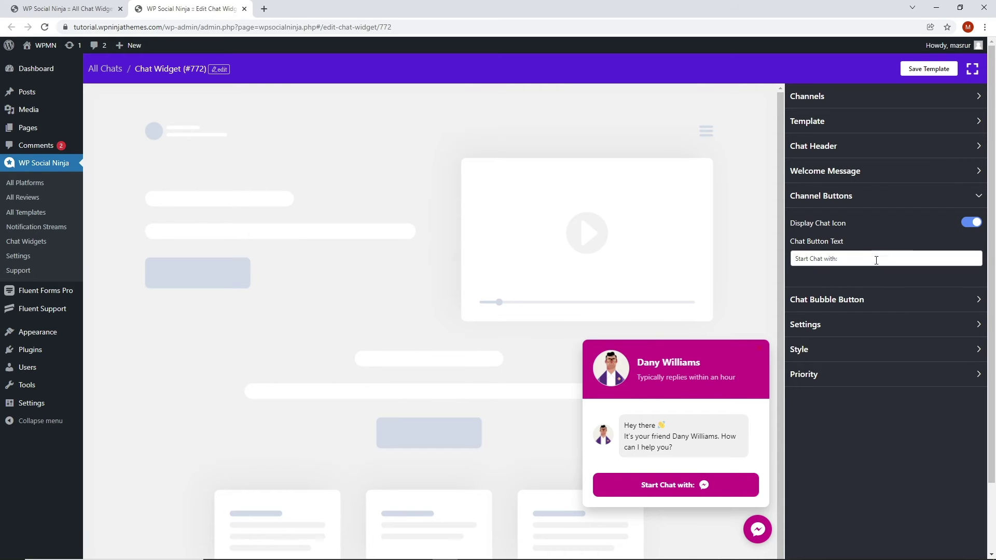
left_click_drag(838, 258, 794, 265)
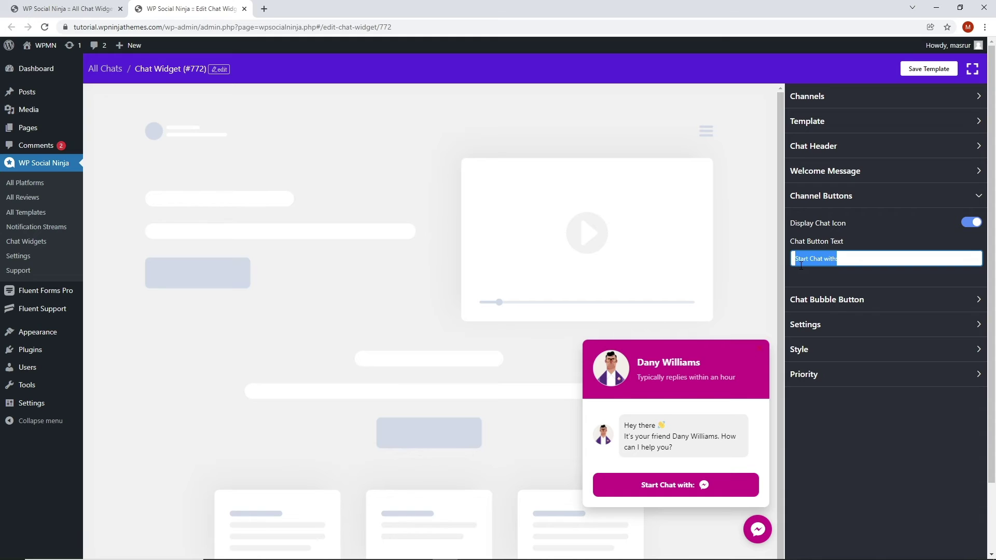
left_click(850, 257)
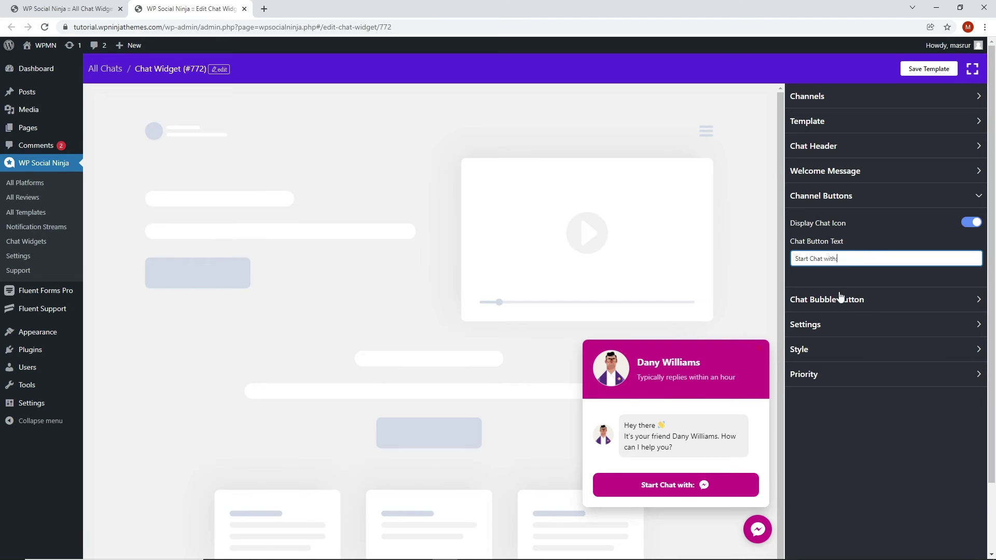
Step: Enter 'Need help?' as the Bubble Text and keep Icon 2 as the bubble icon
left_click(859, 306)
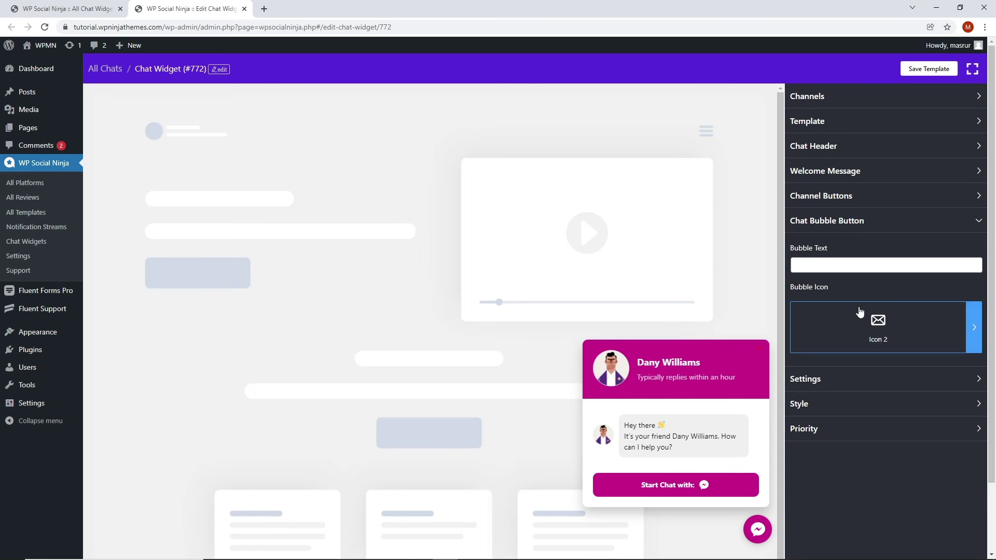
left_click(843, 266)
type("Nee")
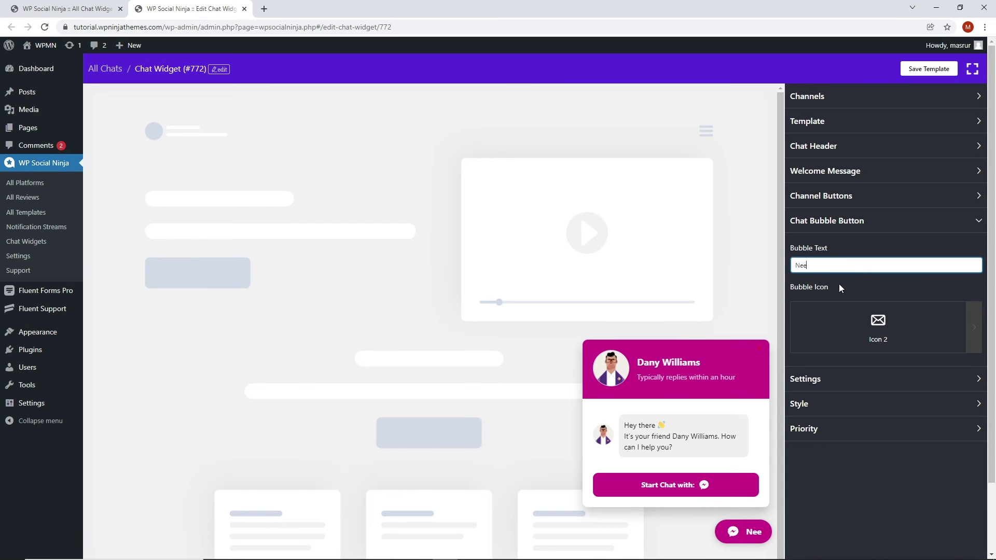
type("d help?")
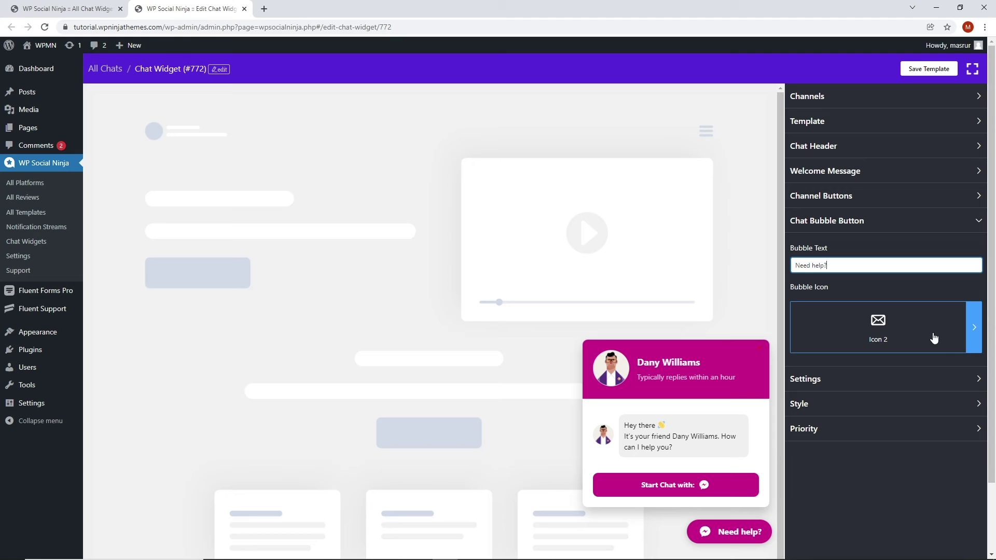
left_click(974, 327)
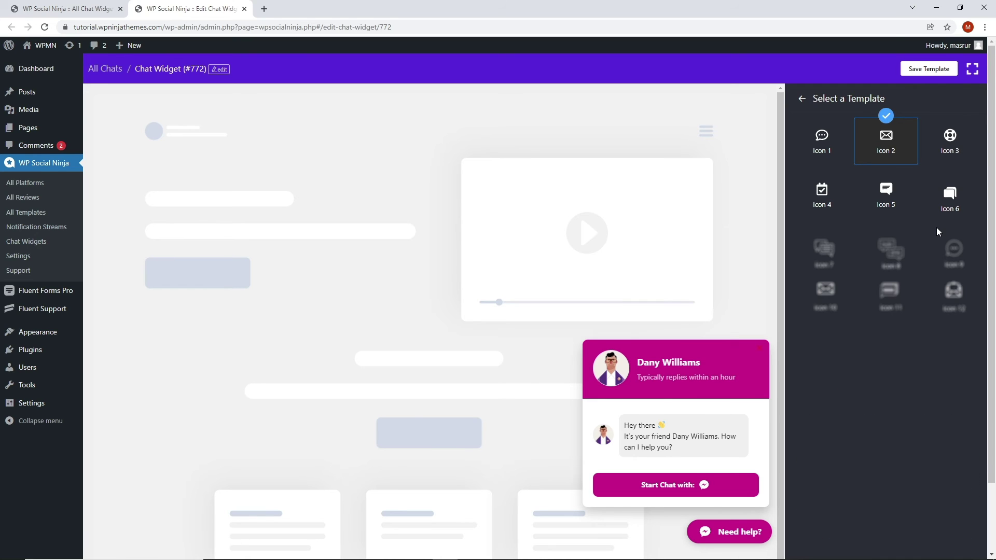
left_click(802, 100)
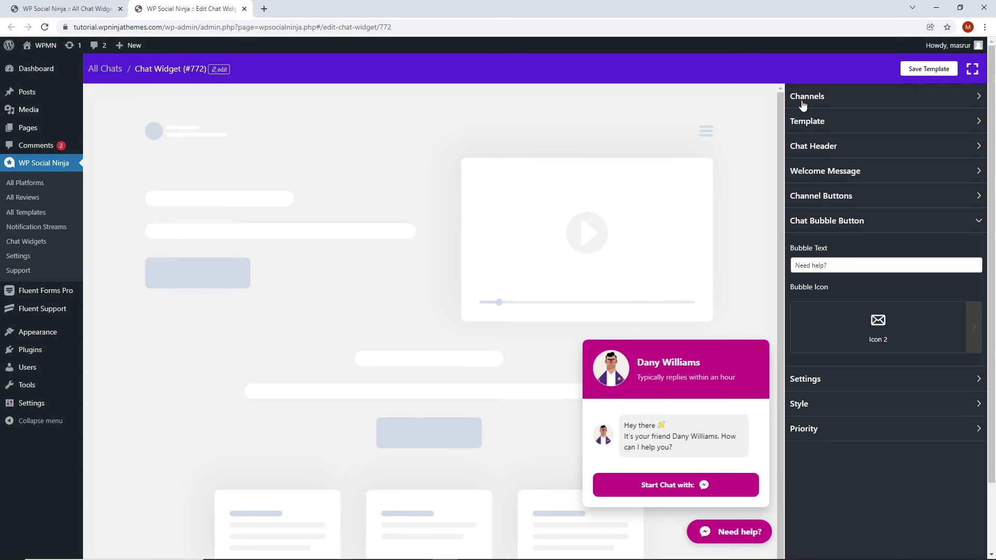
Step: Set the chat header background to blue, keeping the header title and caption white
left_click(835, 403)
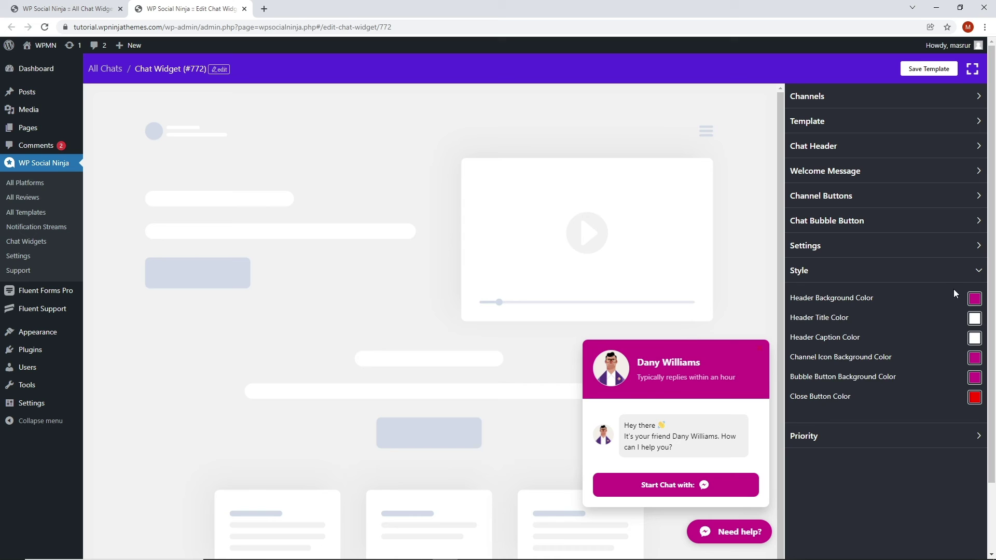
left_click(974, 298)
left_click(932, 418)
left_click(968, 437)
left_click(974, 319)
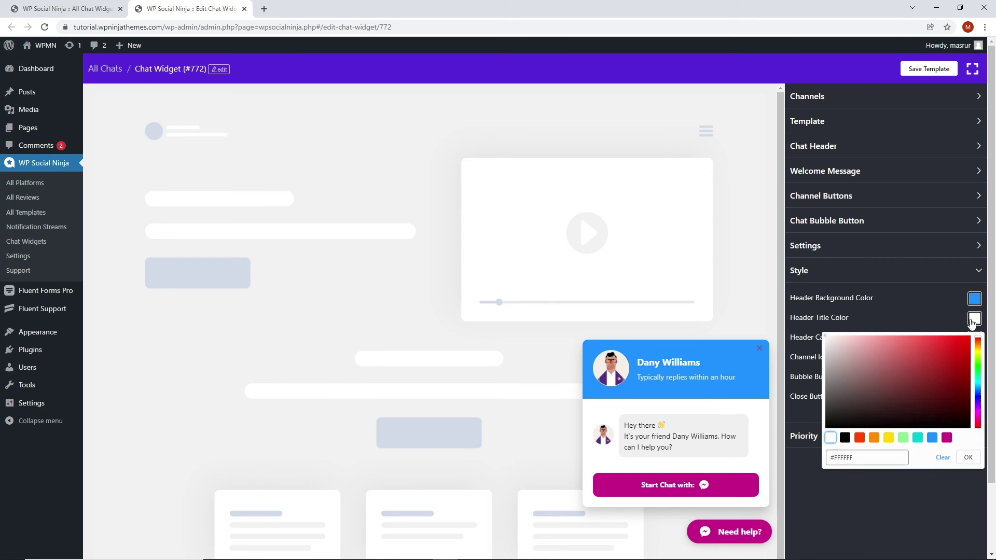
left_click(968, 457)
left_click(974, 339)
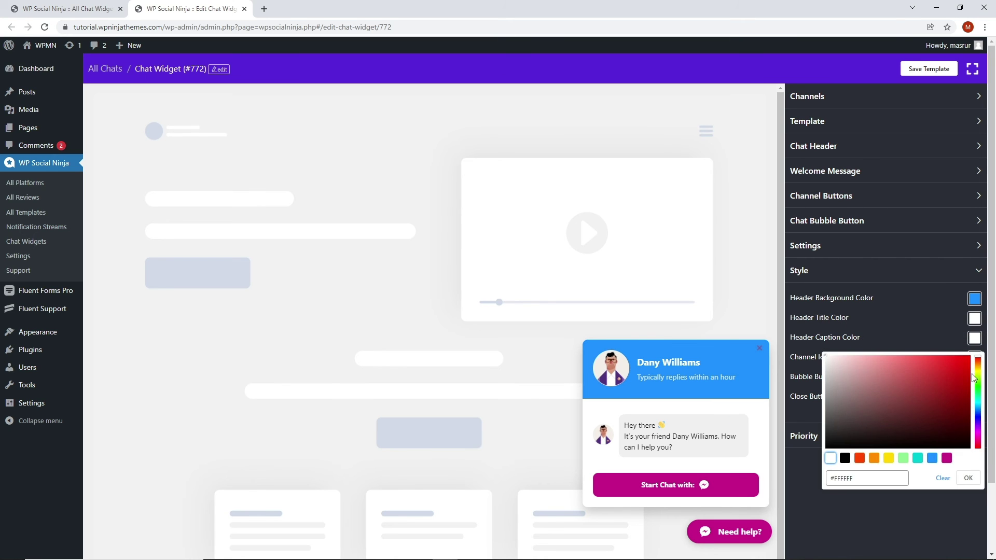
left_click(969, 476)
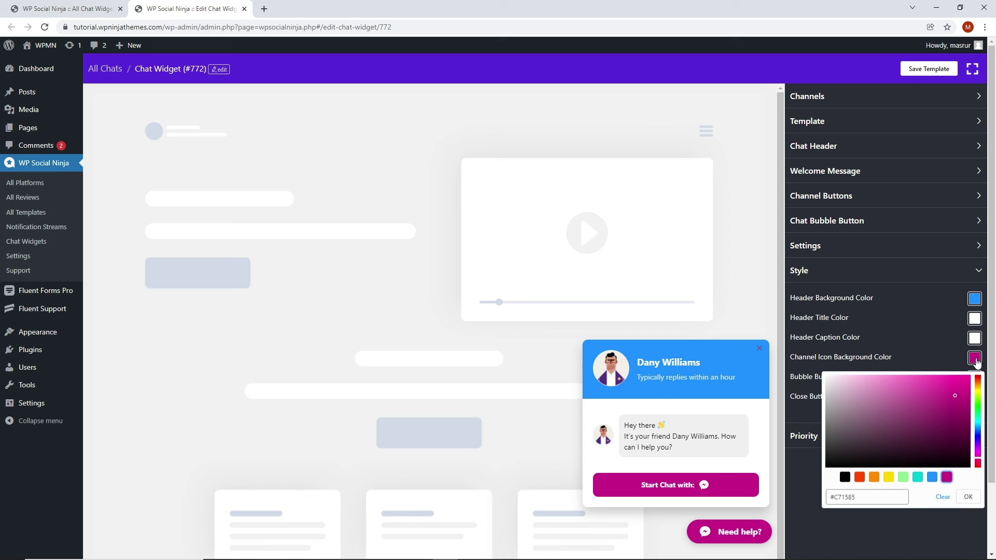
Step: Make the channel icon and bubble button backgrounds blue #1E90FF, then save the template
left_click(929, 481)
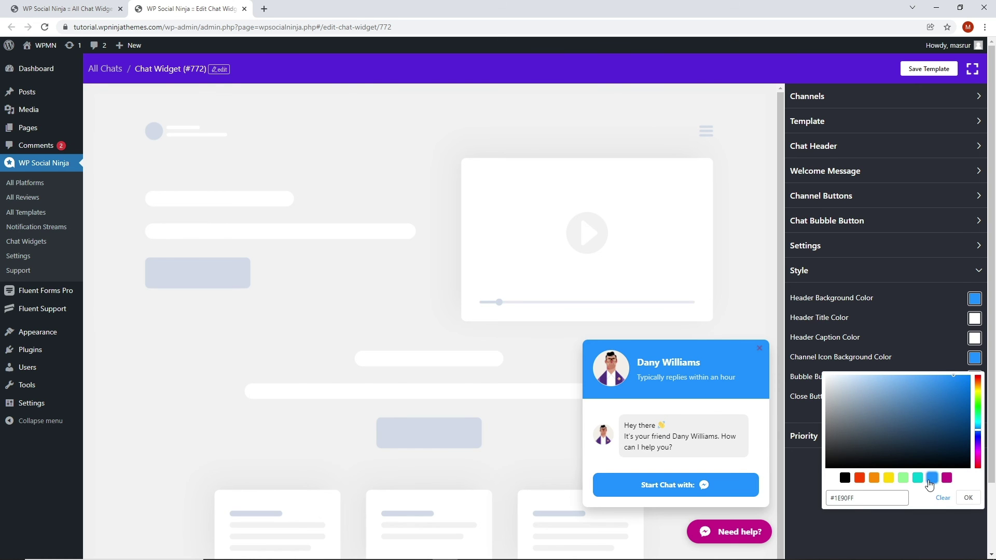
left_click(967, 498)
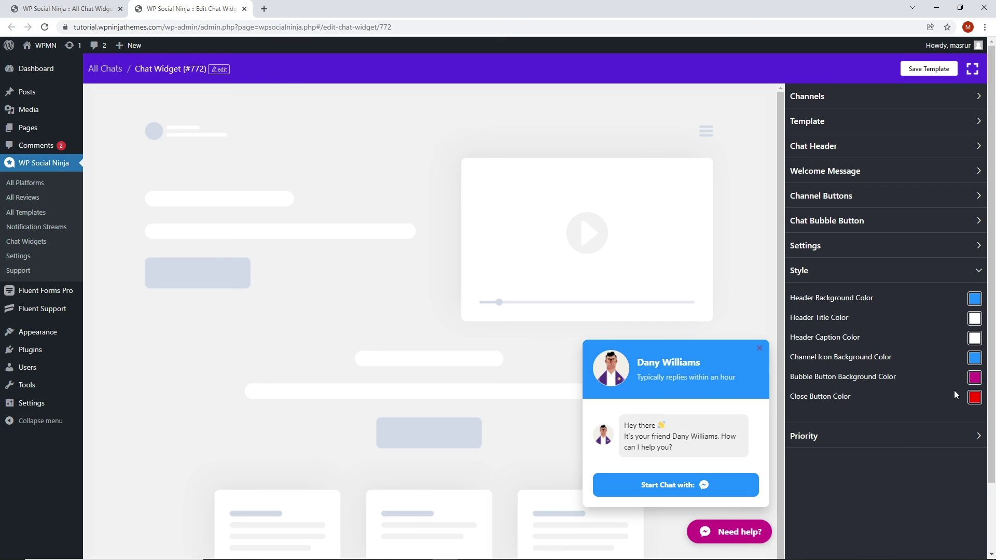
left_click(974, 382)
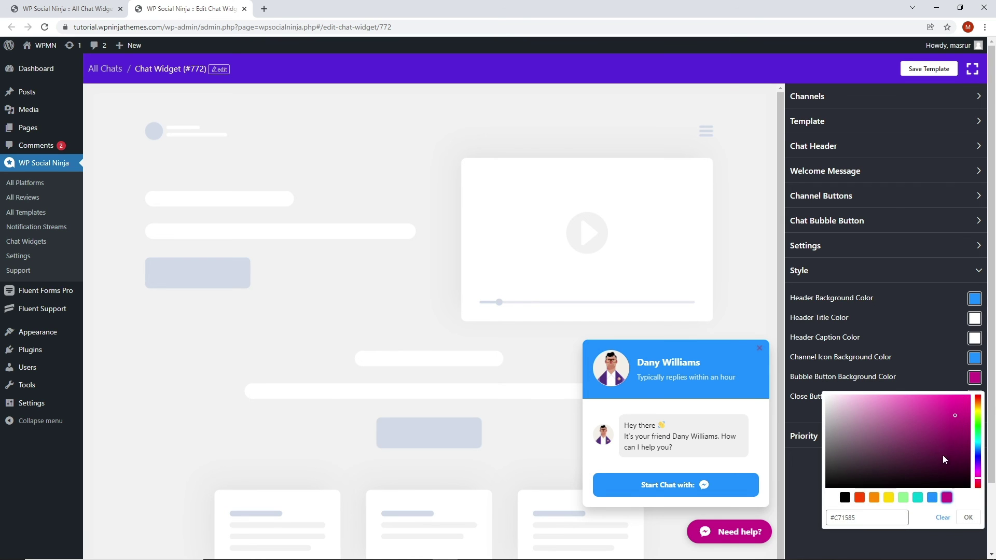
left_click(937, 499)
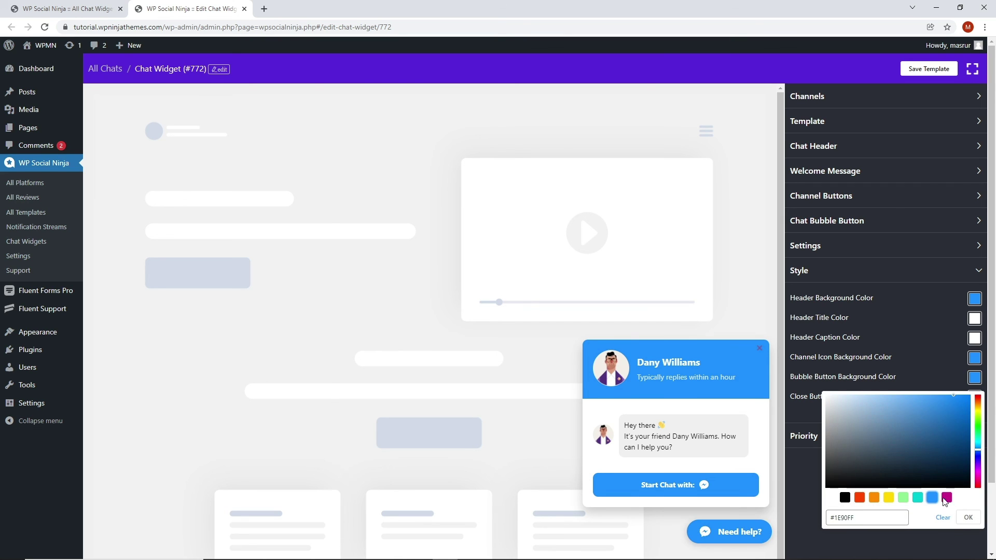
left_click(967, 517)
left_click(928, 69)
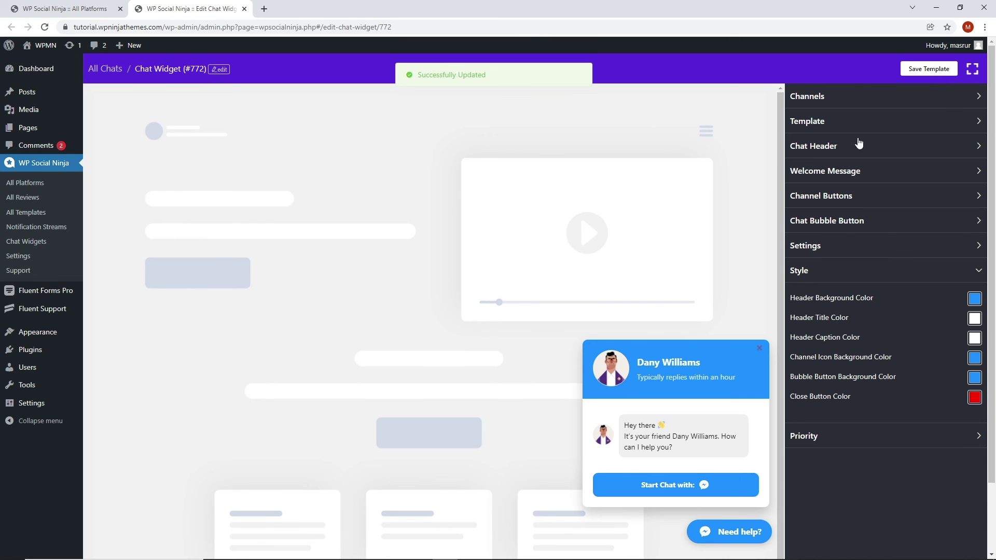
Step: Open the WPMN site front end in a new tab and open the 'Need help?' chat popup
right_click(46, 63)
left_click(78, 70)
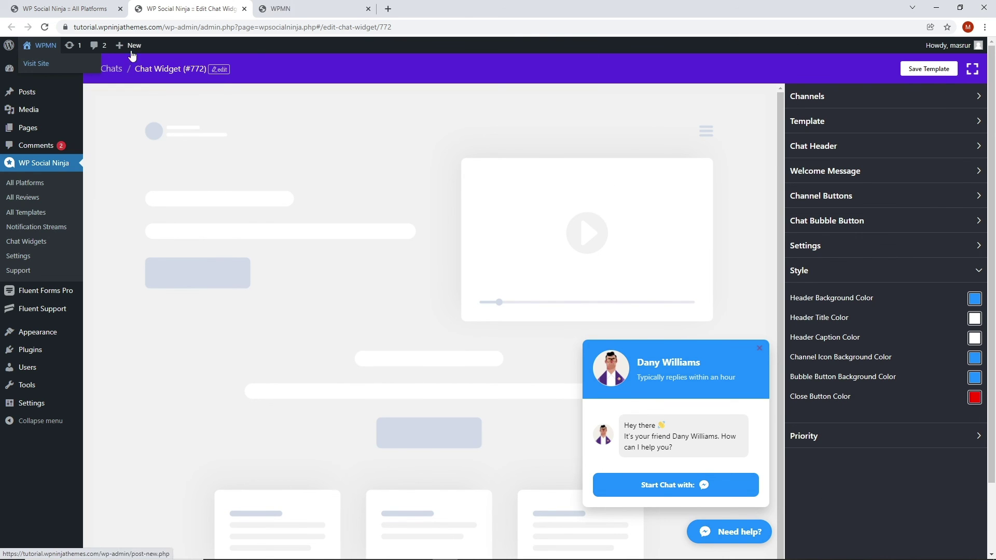
left_click(280, 9)
left_click(930, 530)
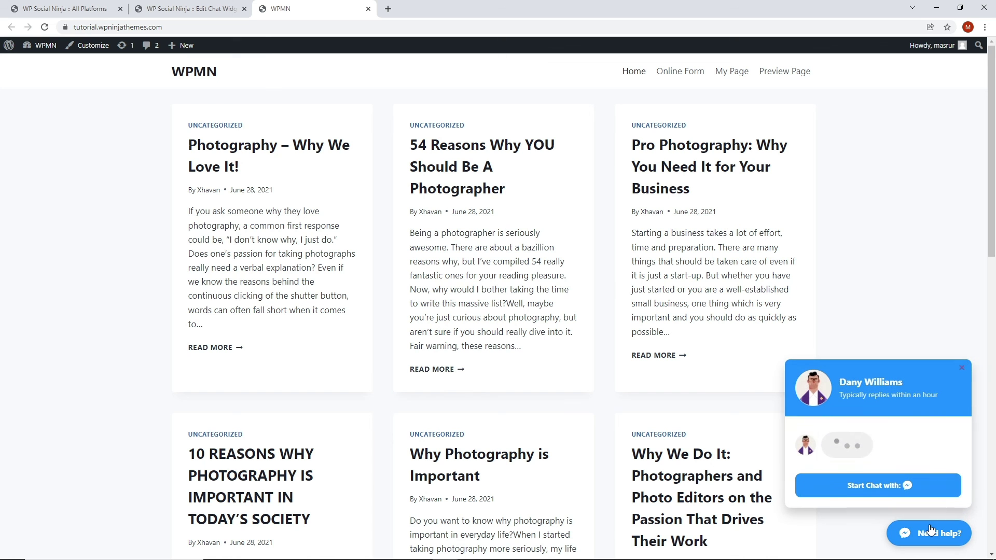